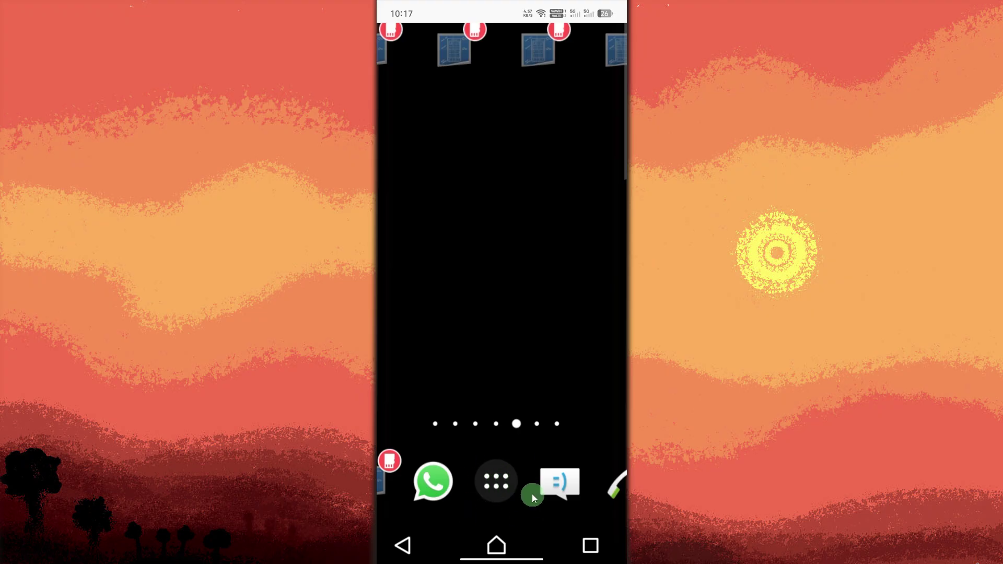
- Swipe the home screen, then open the app drawer showing all apps alphabetically
drag(533, 555, 445, 226)
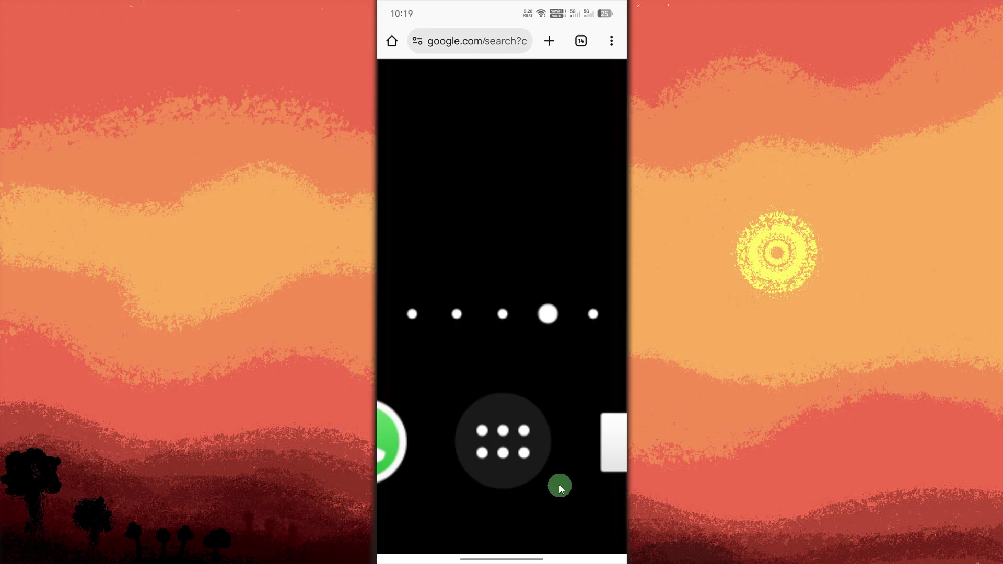
click(518, 429)
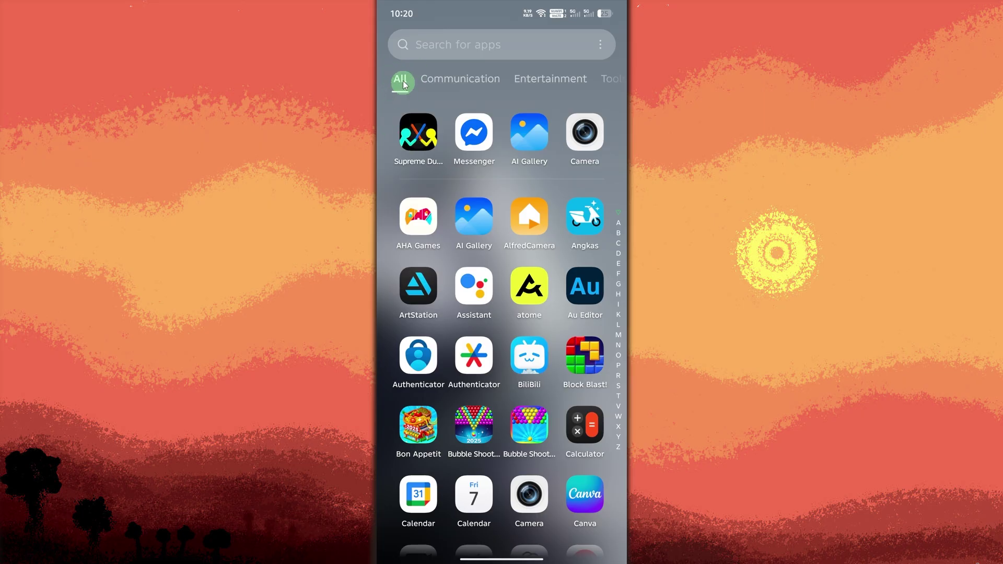
scroll(501, 196, down, 10)
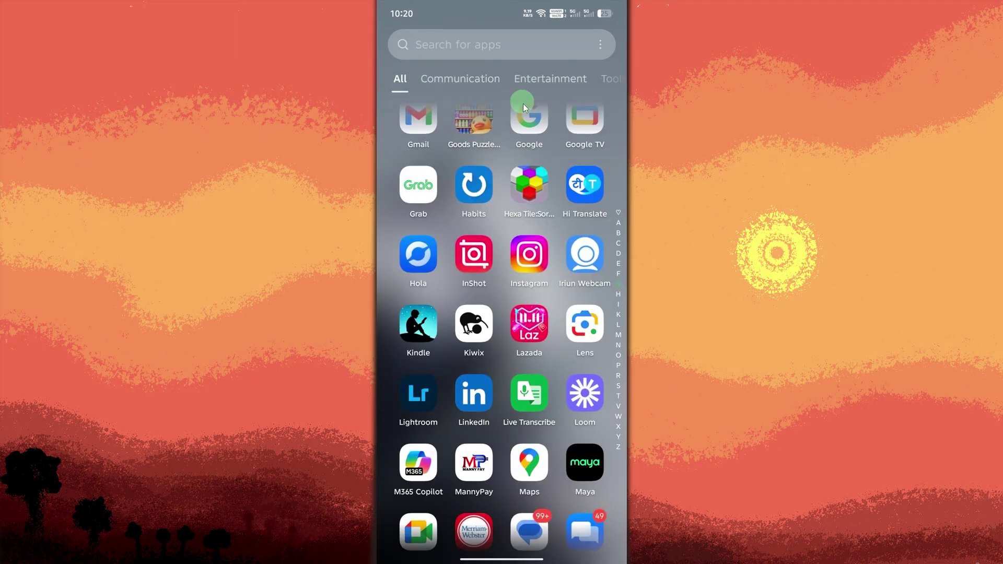
scroll(523, 109, up, 10)
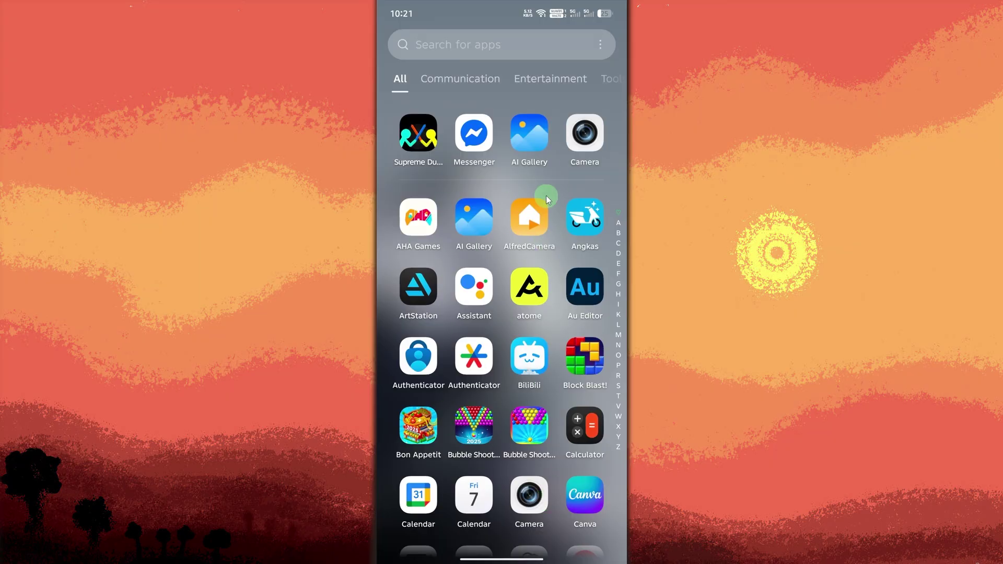
- Tap 'Search for apps' to bring up the keyboard, then swipe back home
click(438, 53)
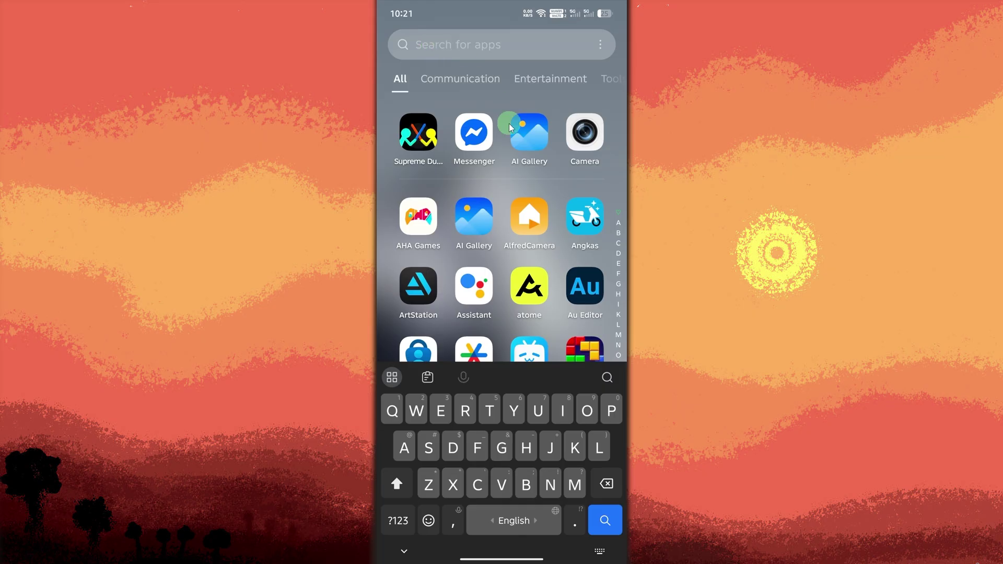
drag(508, 122, 600, 242)
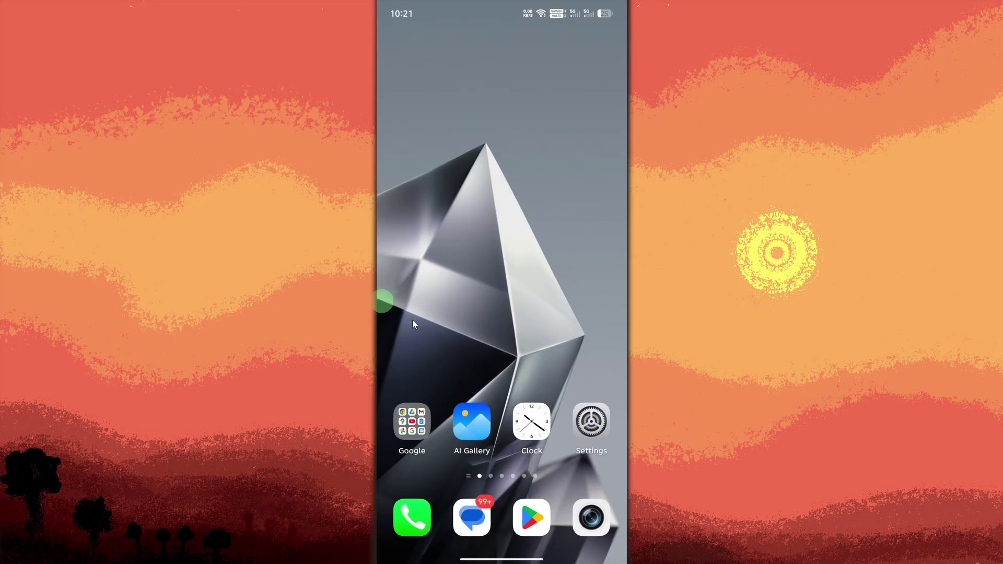
- Long-press the home screen and open Settings, then Home Screen Mode
click(491, 268)
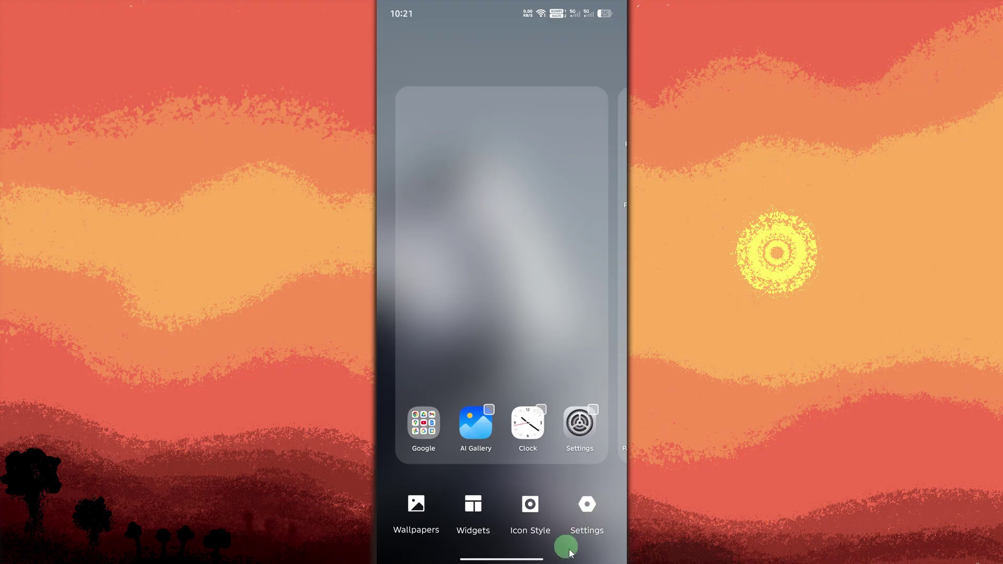
click(588, 530)
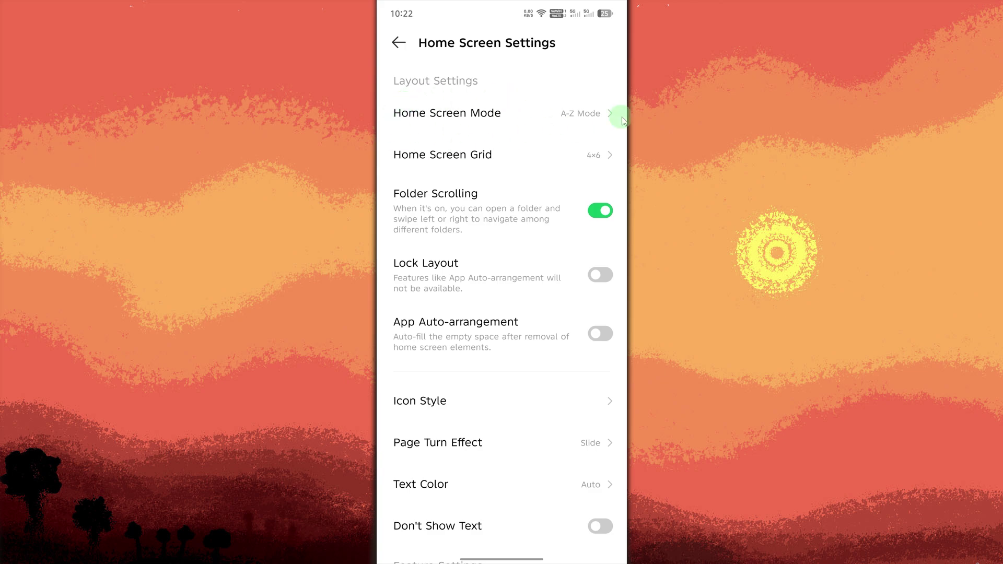
click(419, 112)
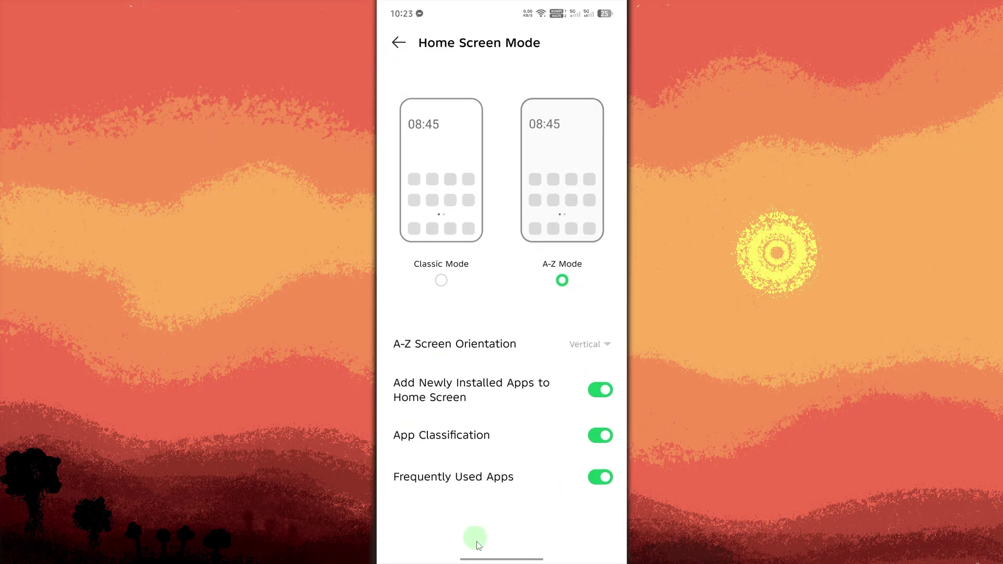
- Swipe out of the Home Screen Mode settings back to the home screen
drag(476, 544, 513, 117)
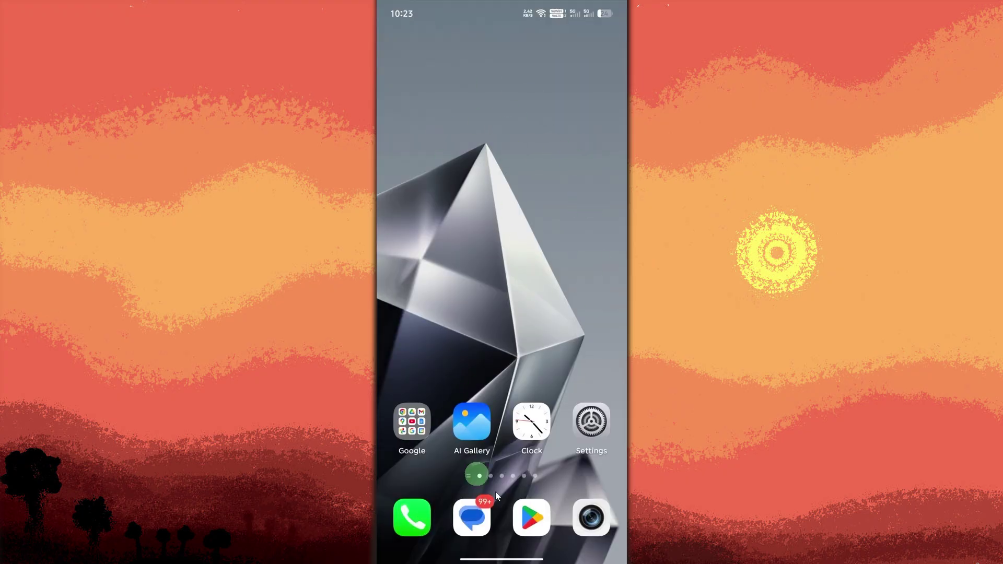